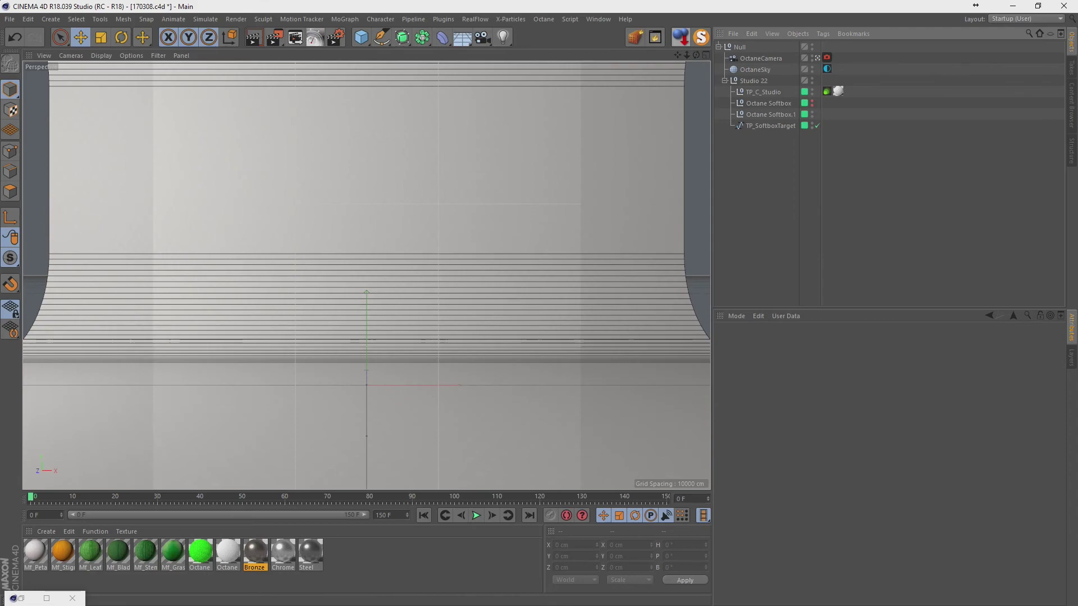
Step: Add a Cube and select it inside the Count 3 Linear Cloner of flat slabs
click(362, 37)
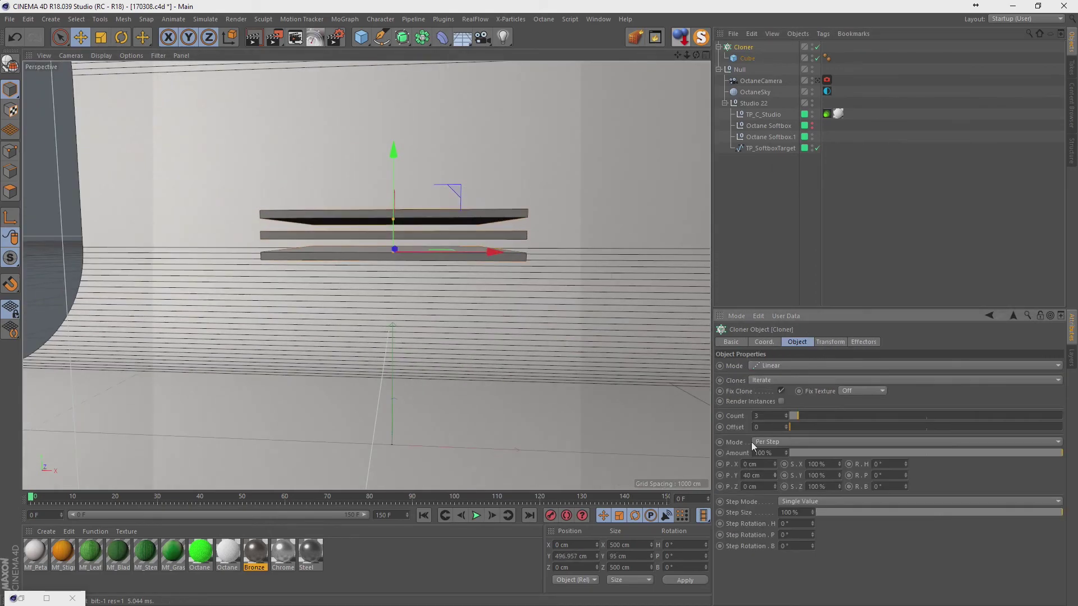
click(467, 252)
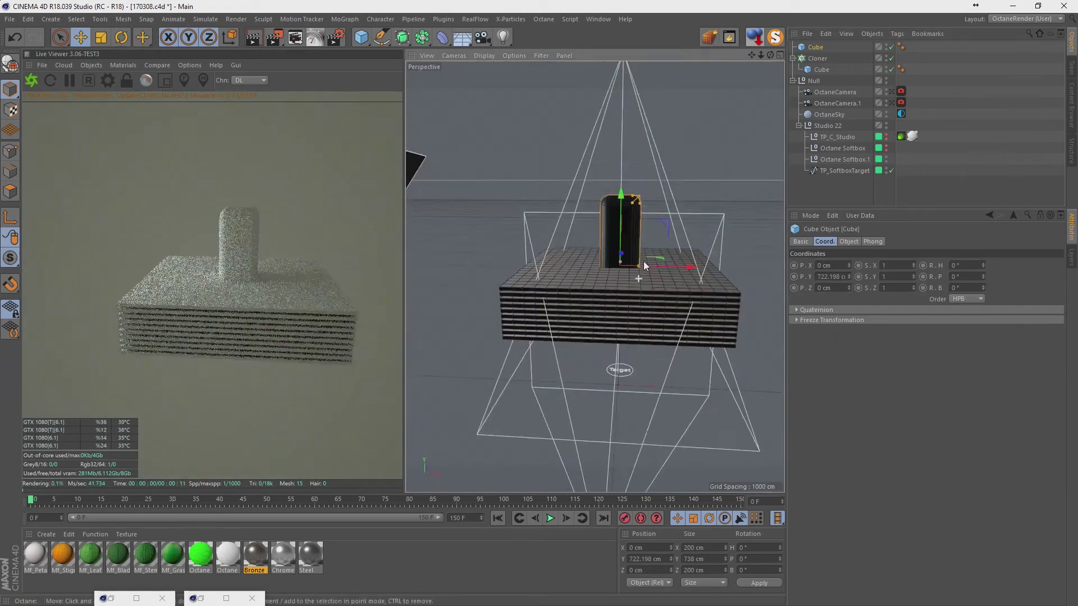
Step: Nest the Cube under the Boole object after the Cloner, then add a copy of the cube
drag(817, 67, 816, 72)
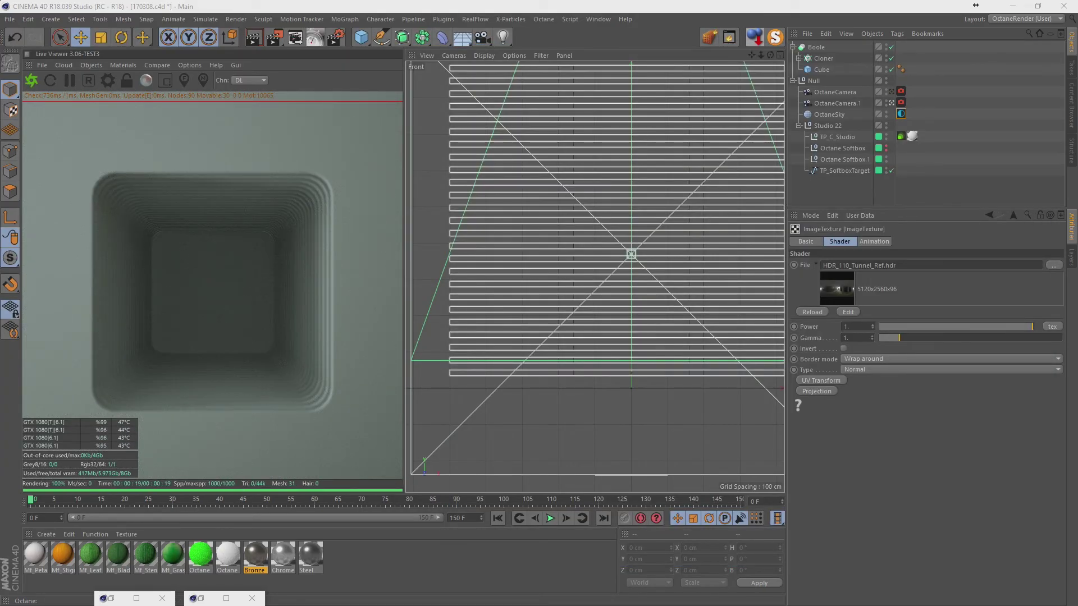
scroll(434, 242, down, 3)
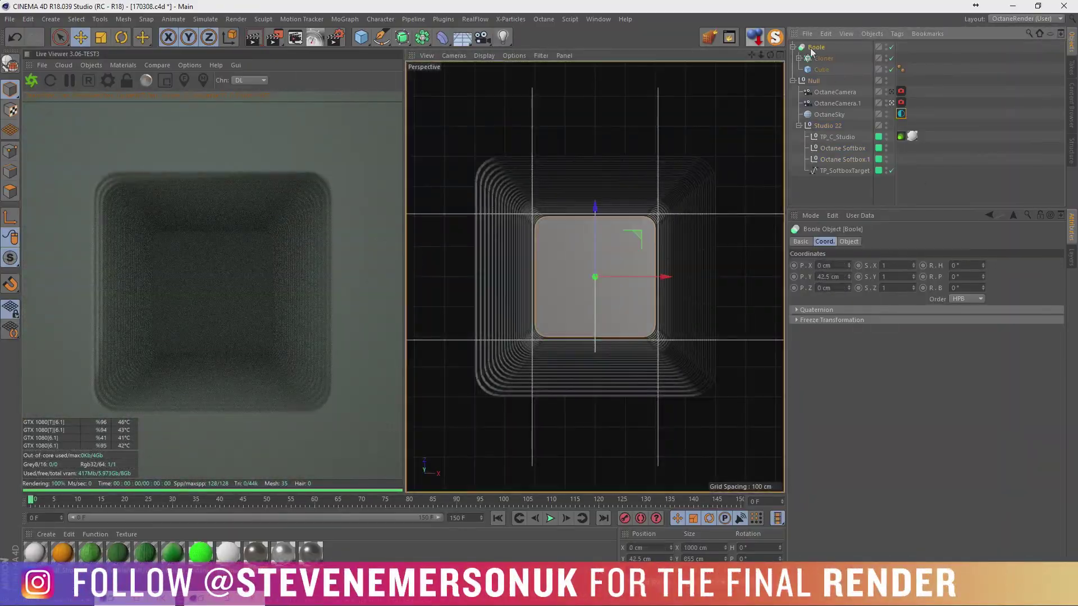
right_click(842, 50)
click(876, 131)
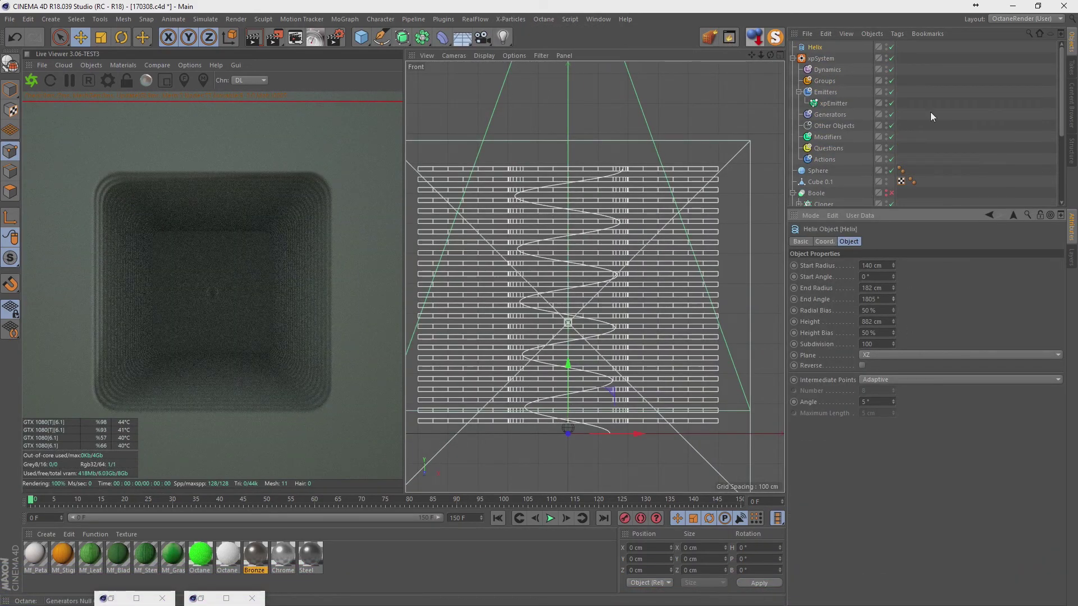
Step: Check the helix in four views, then play the xpEmitter to watch particles spawn
middle_click(693, 156)
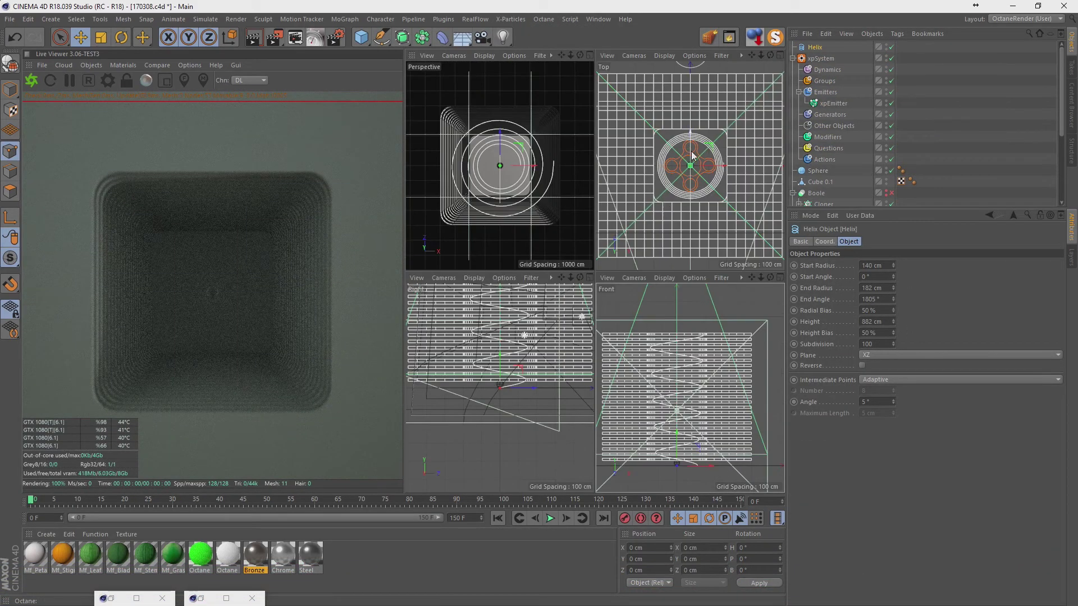
middle_click(577, 164)
click(833, 103)
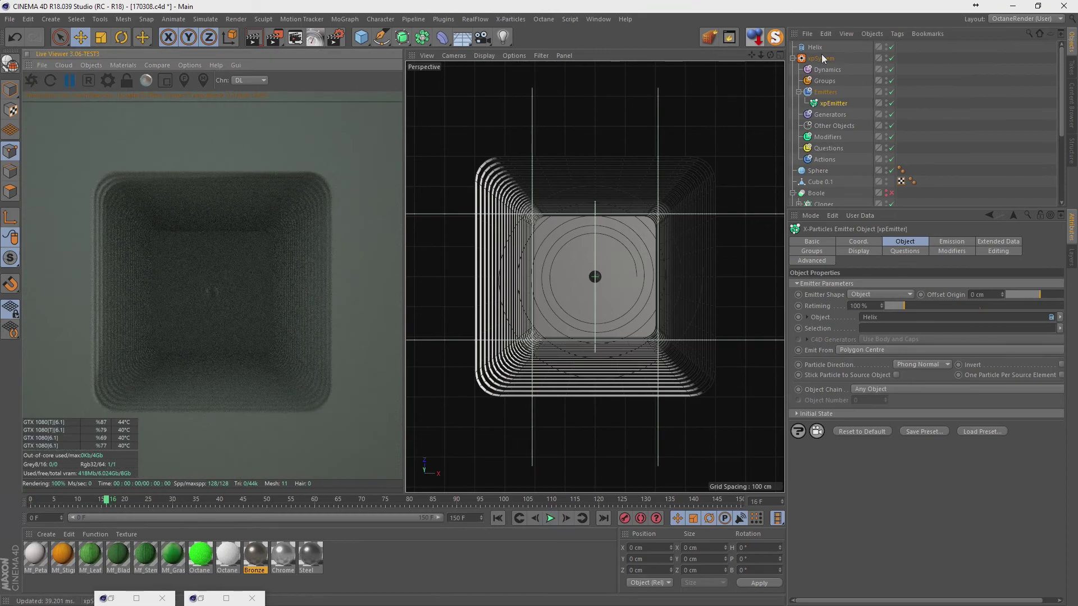
click(550, 518)
scroll(842, 140, down, 3)
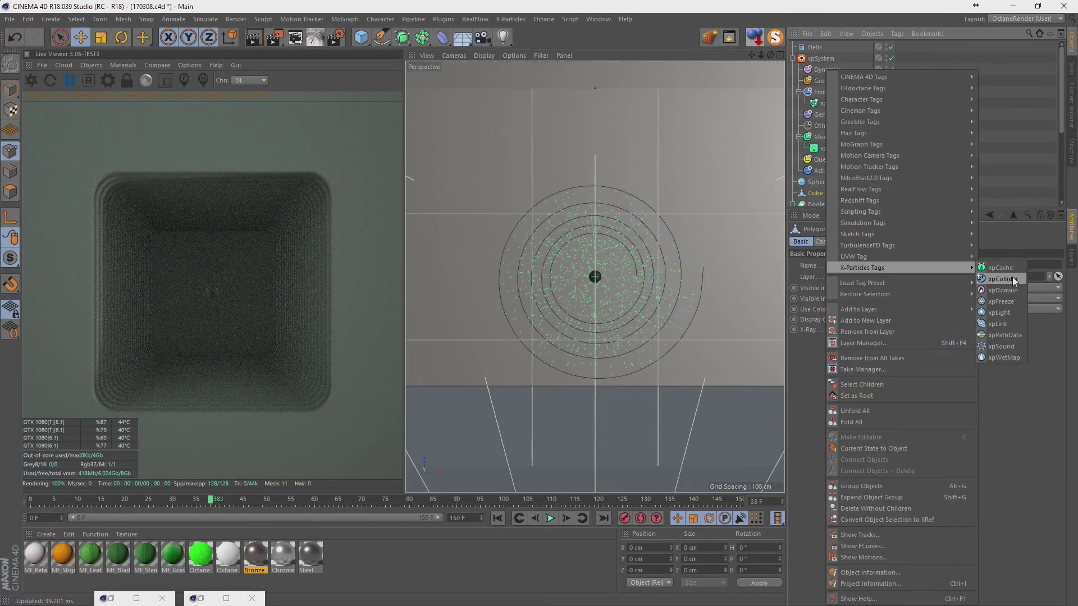
Step: Add an xpCollider tag to the Cube and play the simulation to test collisions
click(814, 137)
right_click(822, 137)
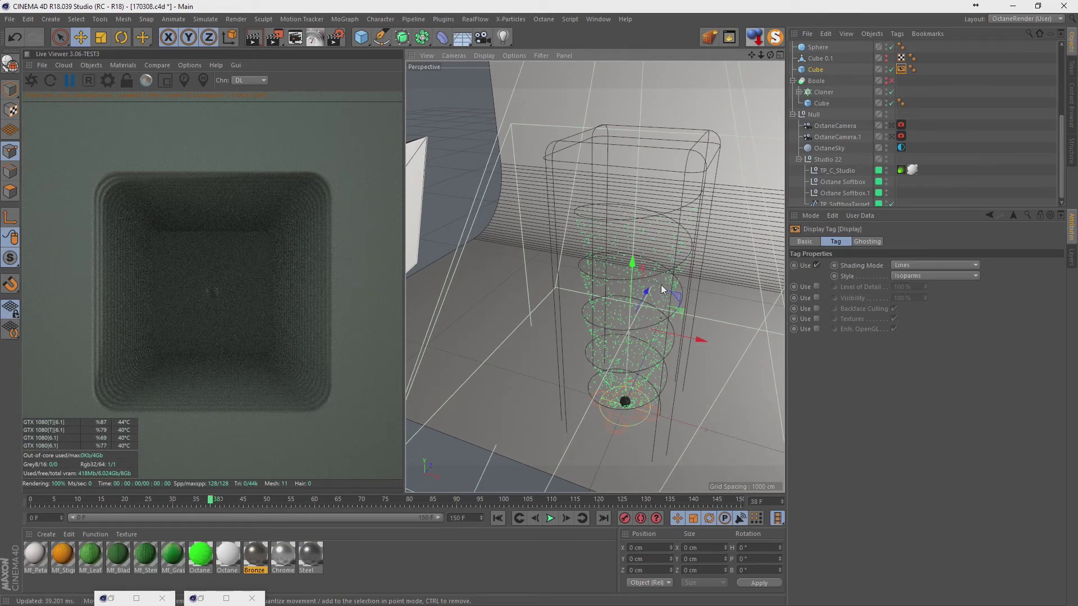
click(626, 401)
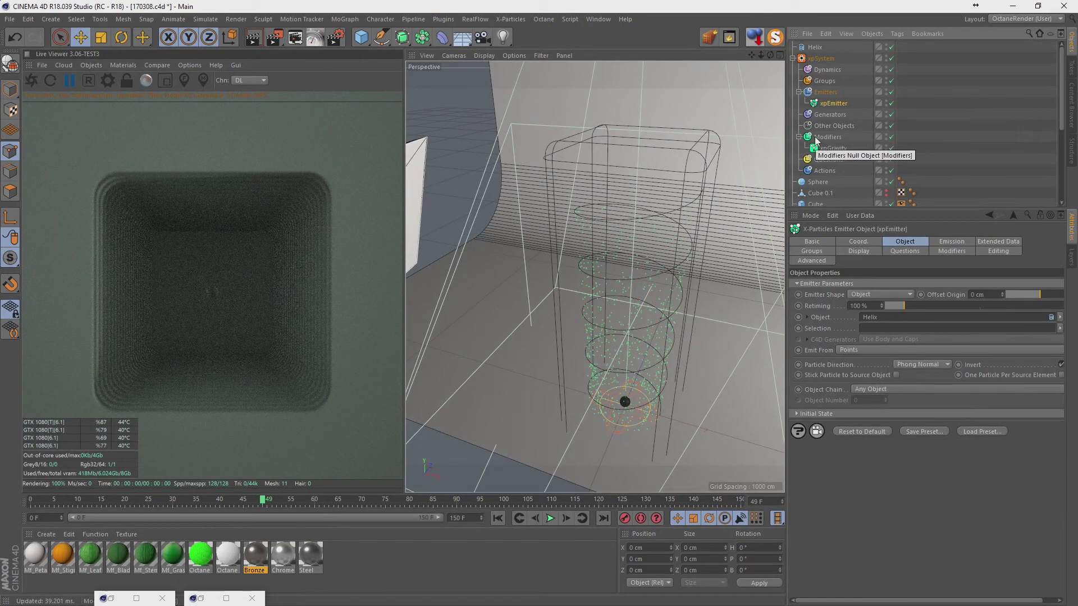
click(550, 518)
Step: Stop playback and add an xpGenerator that turns the particles into spheres
click(830, 113)
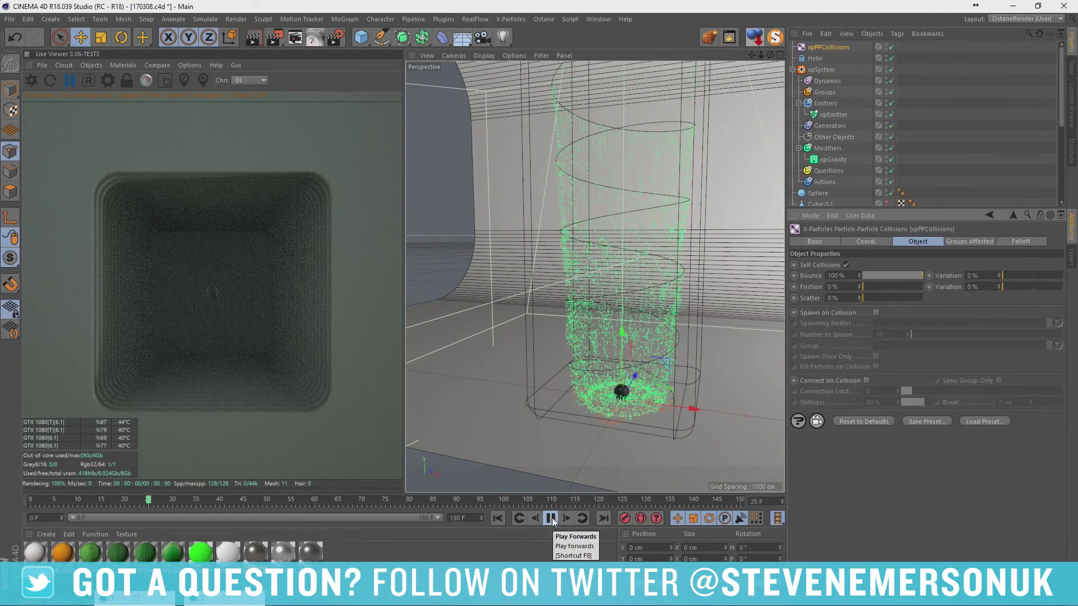
click(550, 518)
click(1059, 287)
click(867, 343)
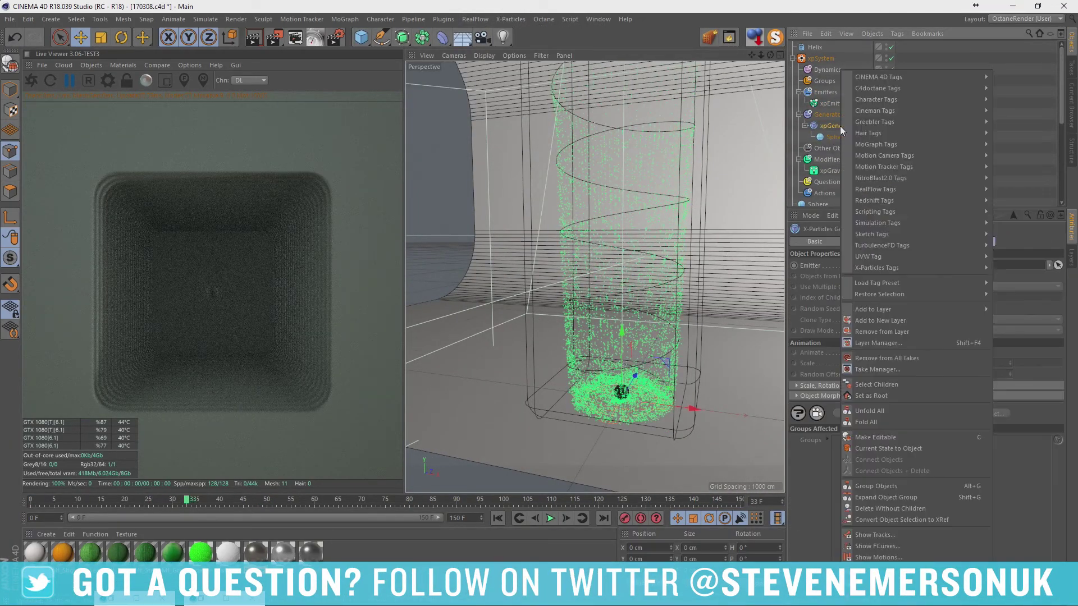
Step: Give the Cube a Dynamics Body tag and play the simulation to test collisions
click(900, 125)
click(840, 241)
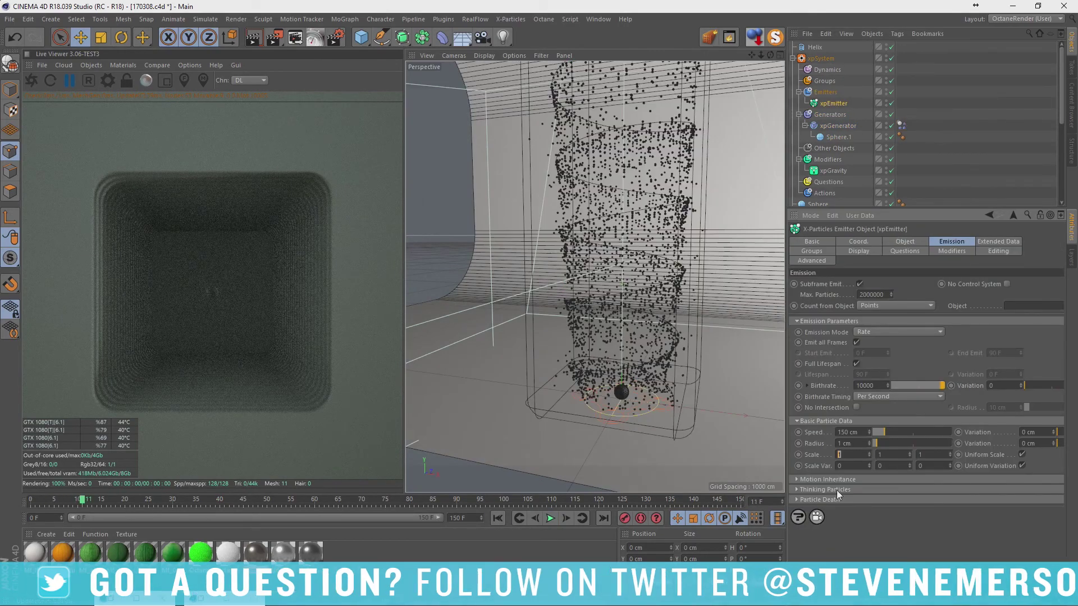
click(996, 222)
click(869, 242)
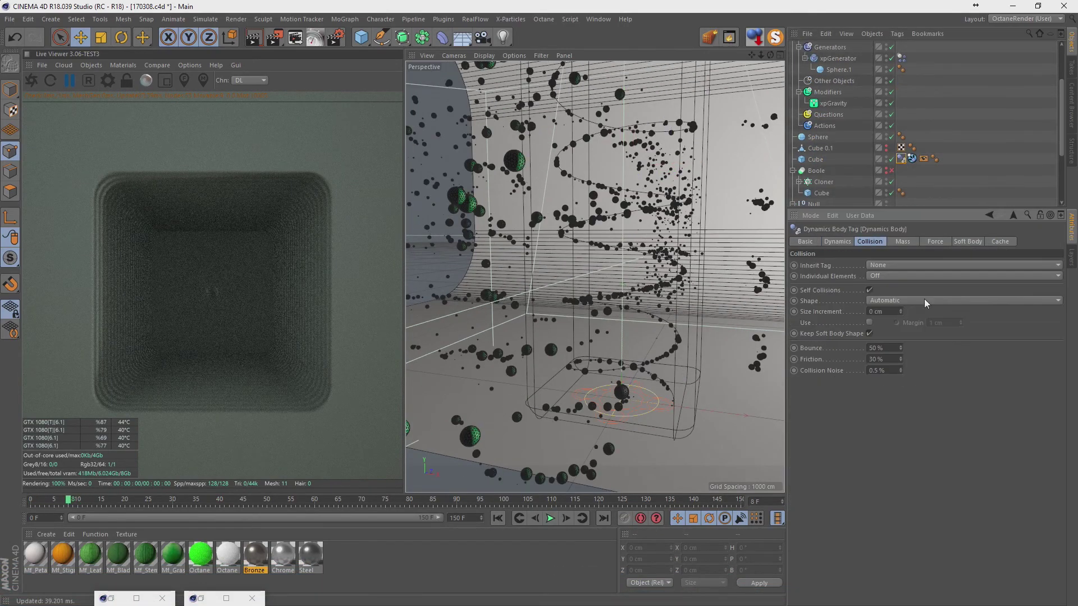
click(550, 518)
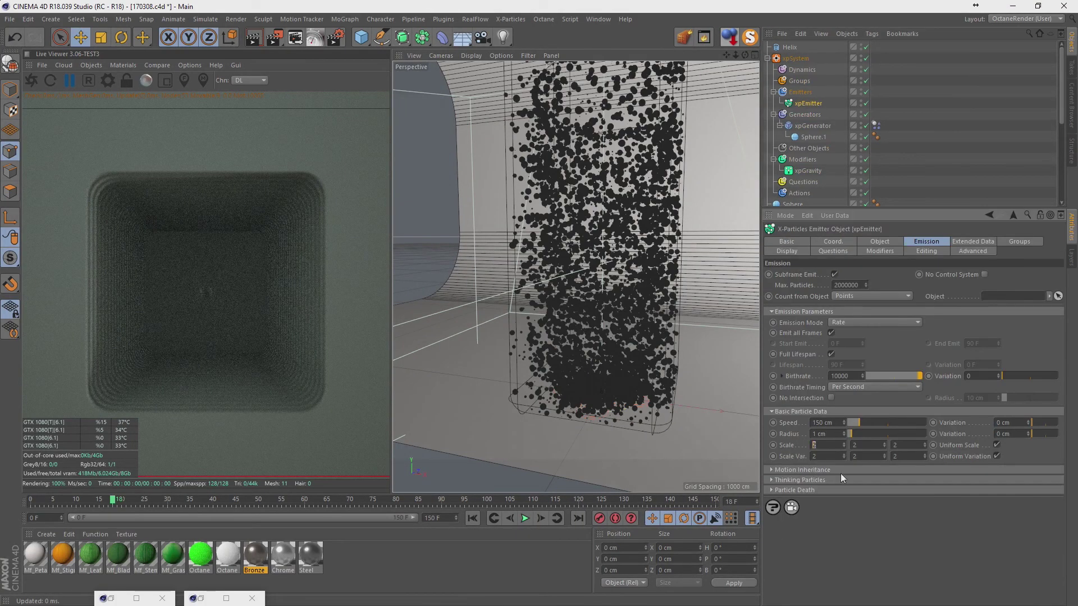
Step: Set particle scale to 4, build the xpCache and enable Use Cache
text(4)
key(Return)
click(525, 518)
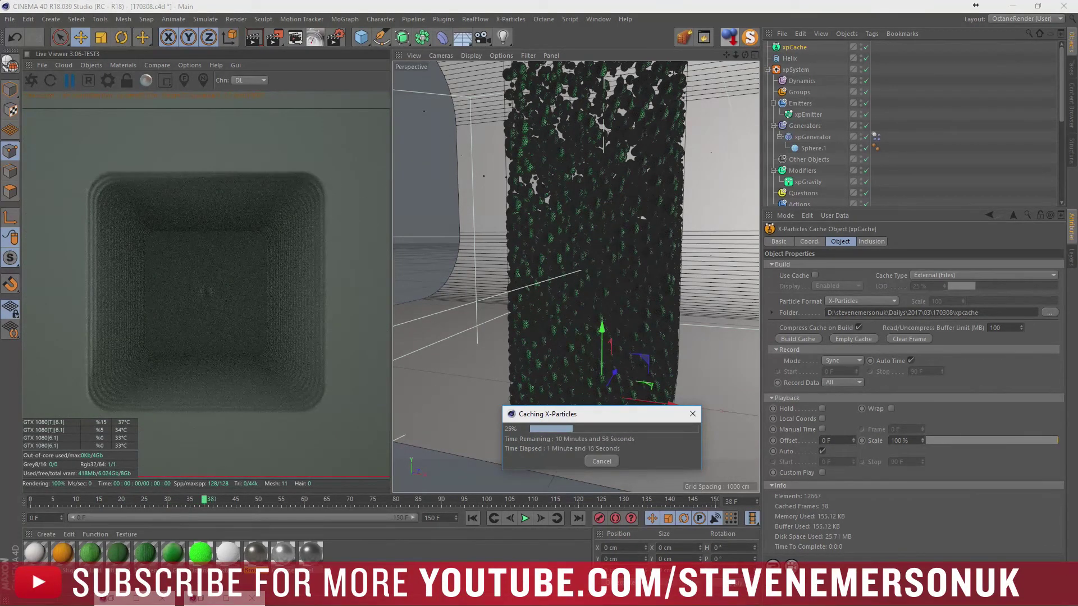
drag(563, 416, 408, 293)
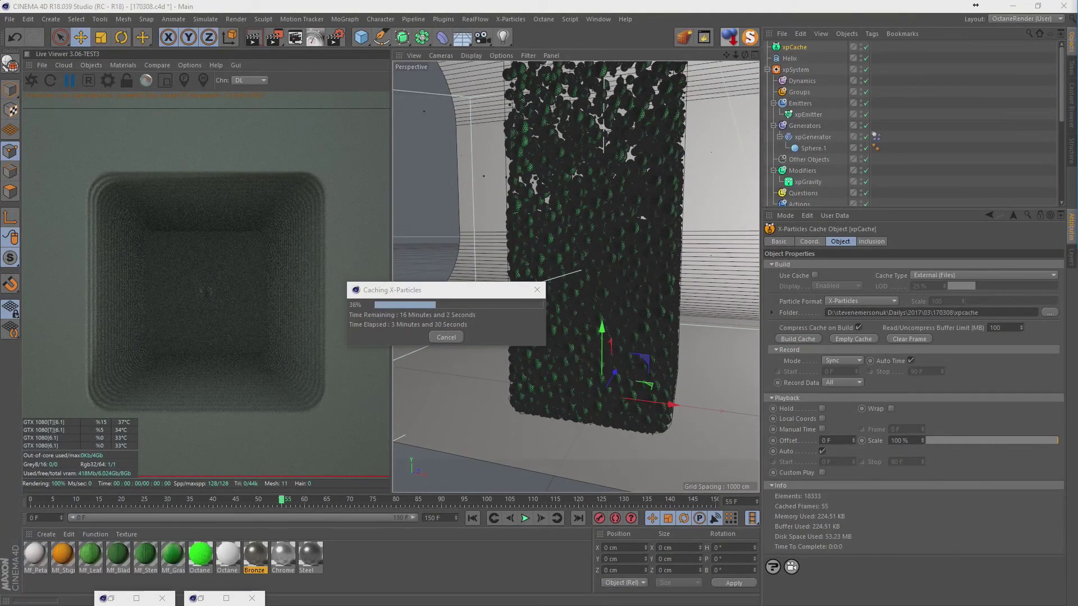
click(446, 337)
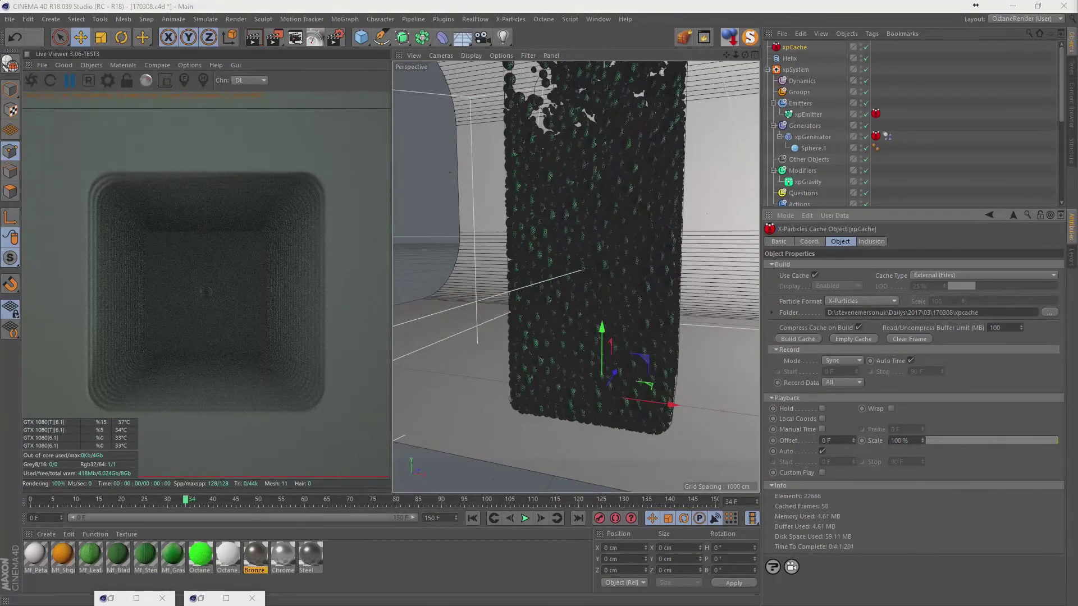
drag(455, 518, 457, 526)
Step: Step to frame 34 and view through the top-down Octane render camera
click(511, 522)
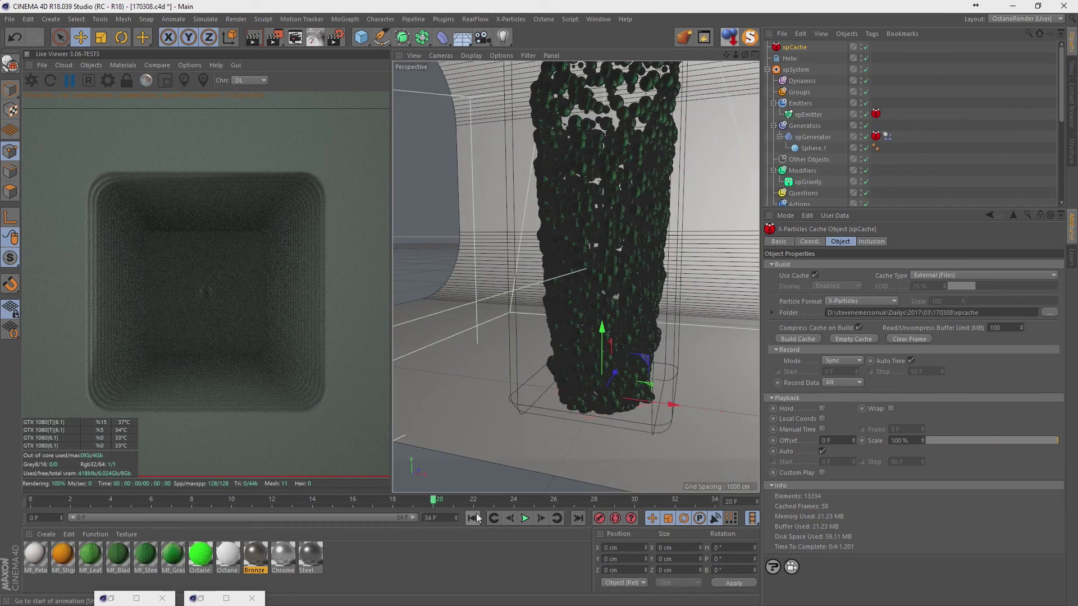
click(541, 518)
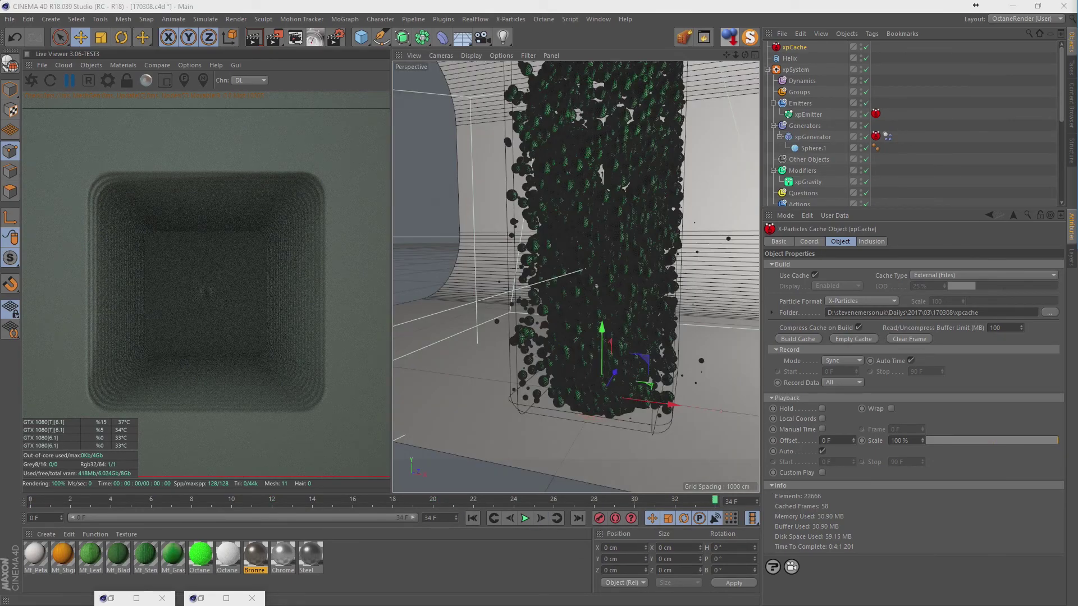
scroll(814, 140, down, 10)
click(866, 133)
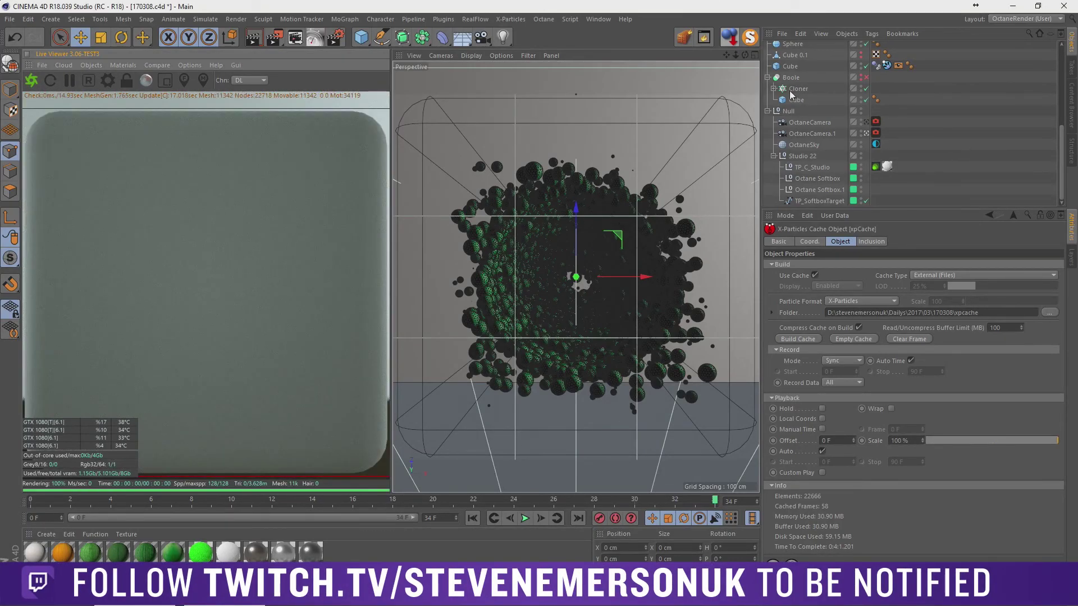
Step: Clear the selection, then drag the Chrome material from the Material Manager onto Sphere.1
key(ctrl+shift+a)
click(812, 167)
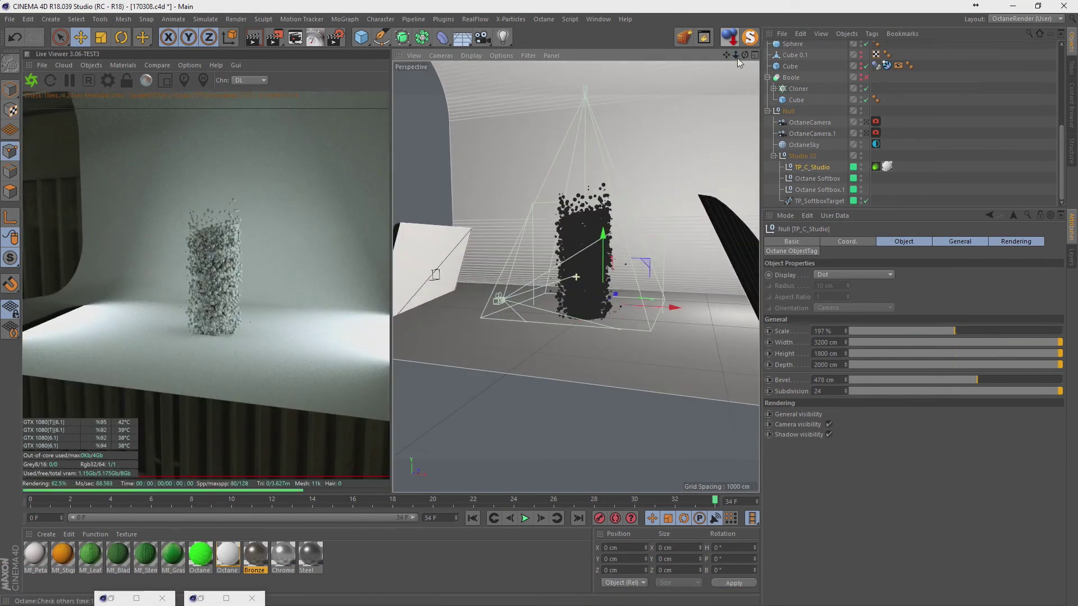
click(791, 78)
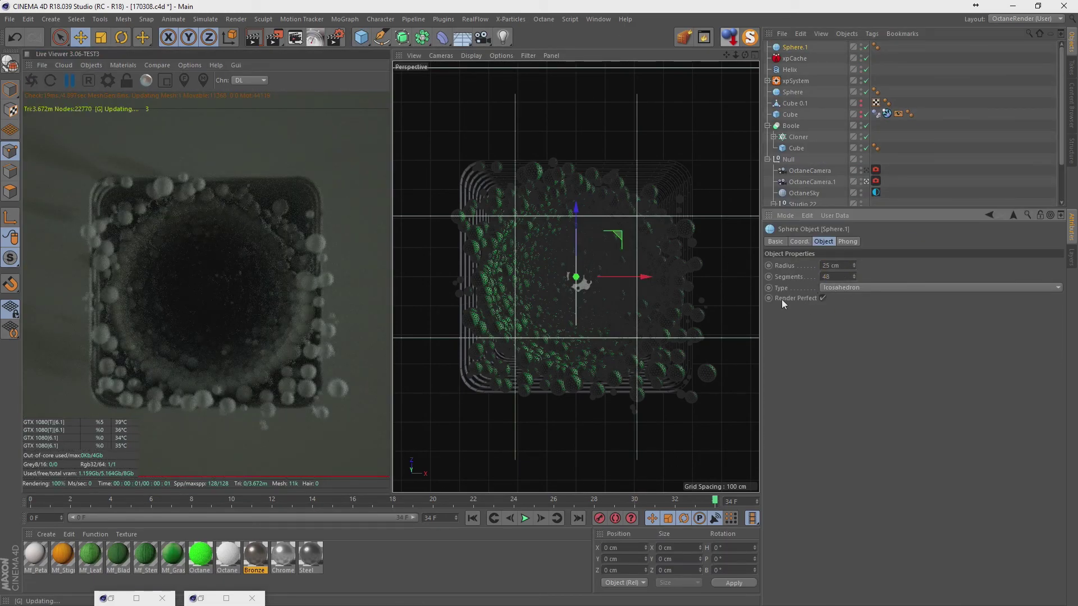
click(893, 157)
scroll(893, 156, down, 2)
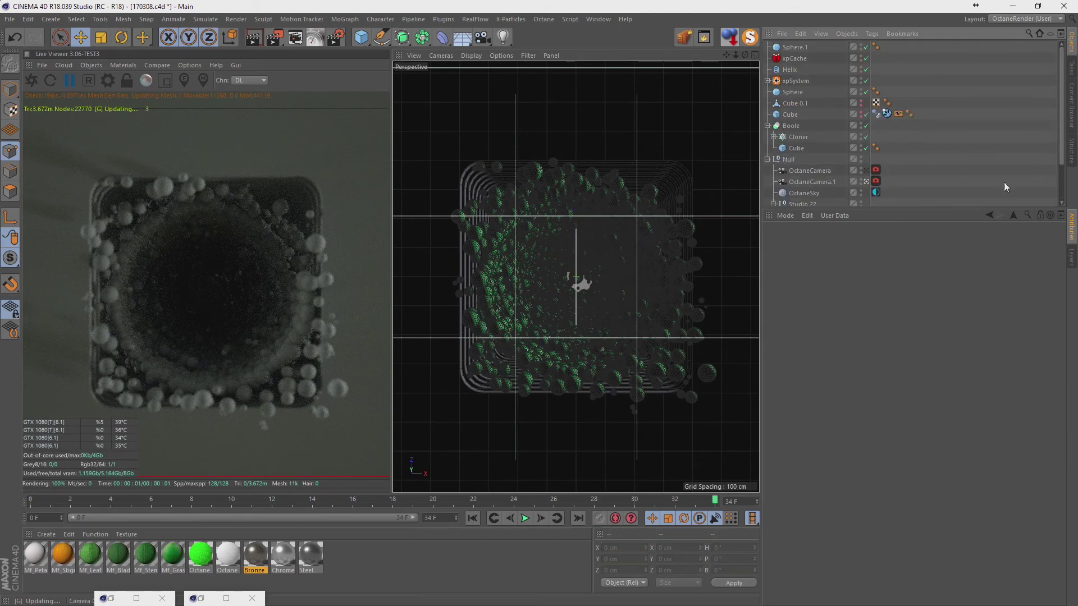
mouse_move(311, 555)
mouse_down()
mouse_move(791, 98)
mouse_move(891, 160)
mouse_up()
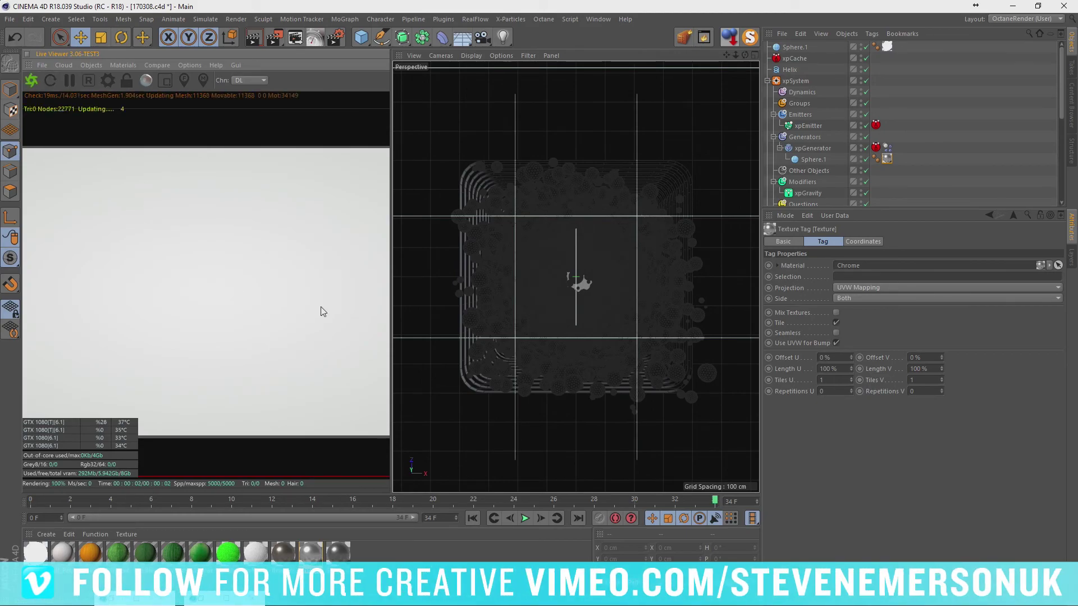
Step: Replace Sphere.1's Chrome with a Content Browser Plastic material, then open Octane Settings
key(shift+F8)
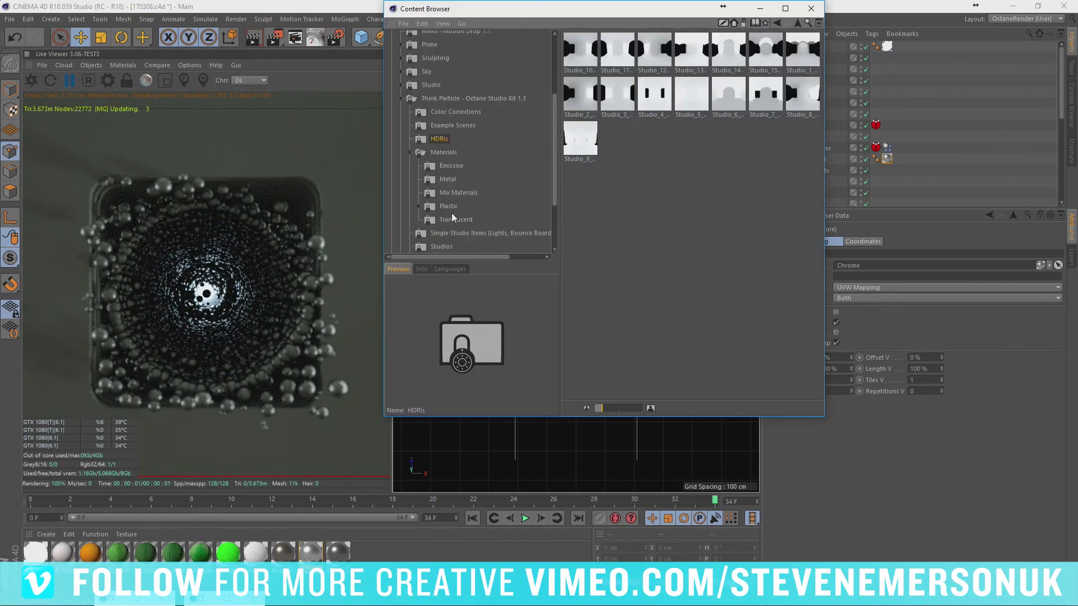
drag(728, 243, 926, 266)
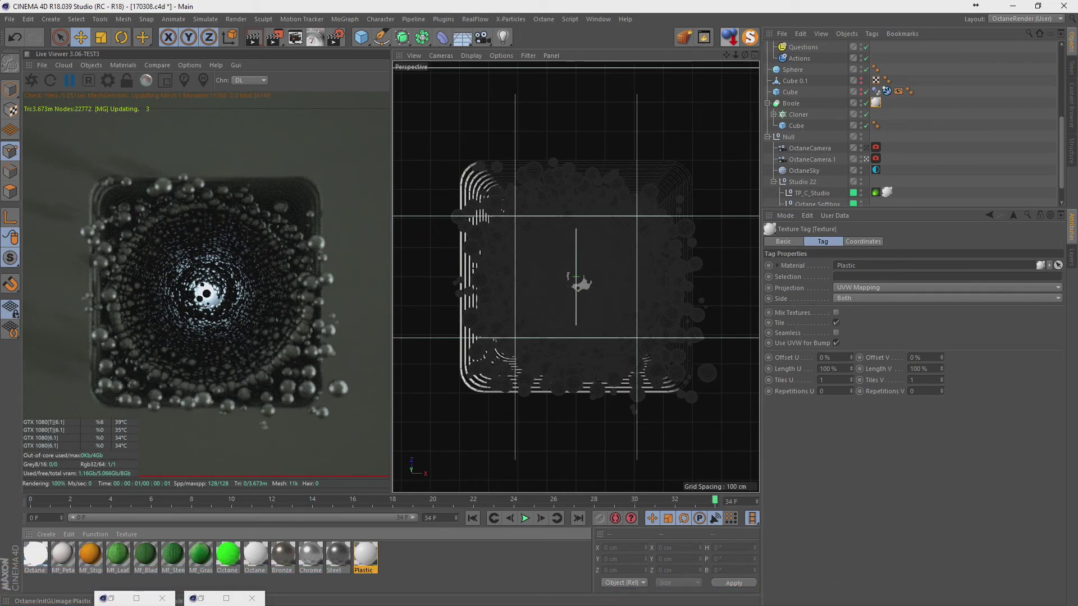
click(107, 81)
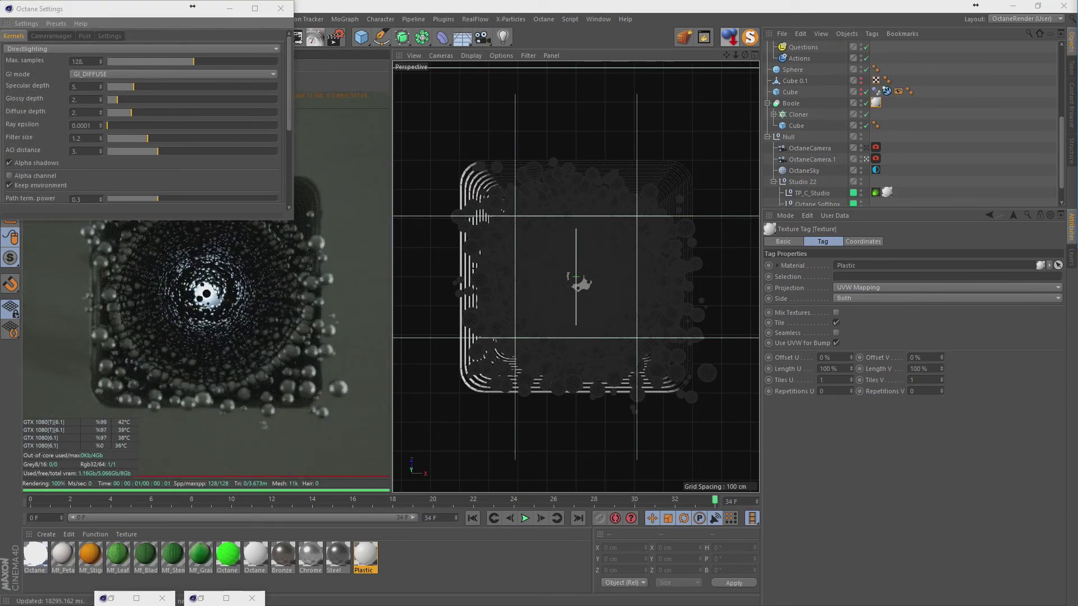
Step: Enable Post glare with power about 22 and set OctaneCamera.1 focal length to 70 mm
click(408, 135)
click(330, 147)
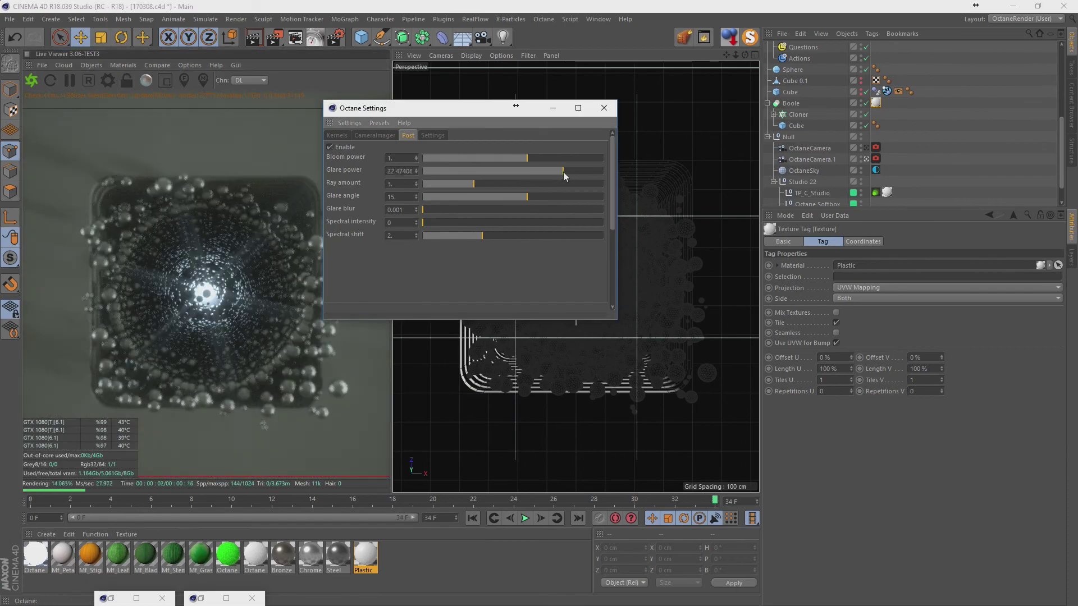
mouse_move(564, 158)
mouse_down()
mouse_move(581, 160)
mouse_move(573, 173)
mouse_up()
click(581, 284)
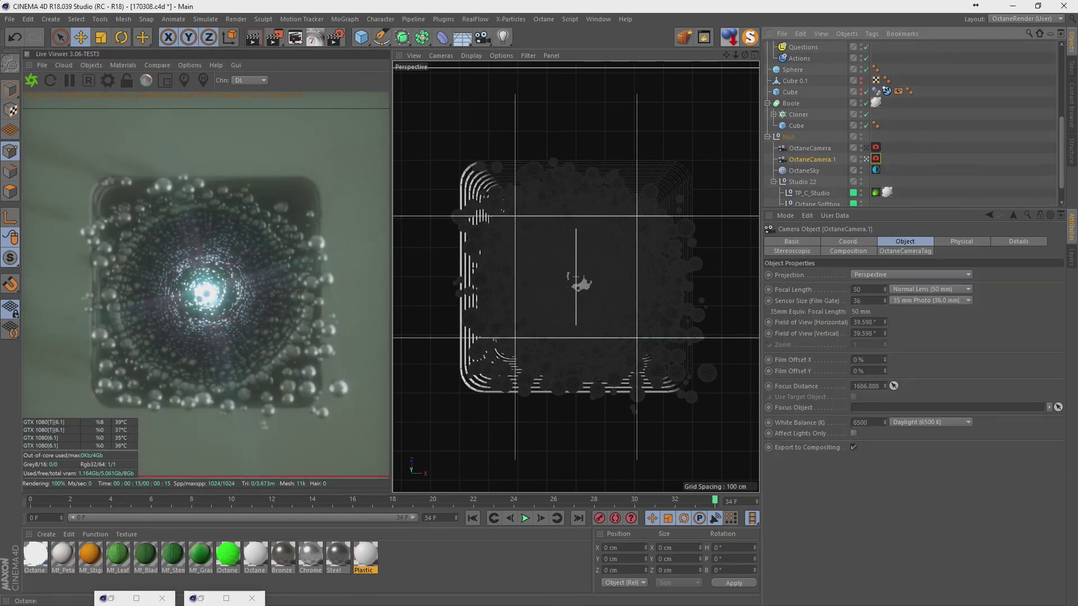
key(Return)
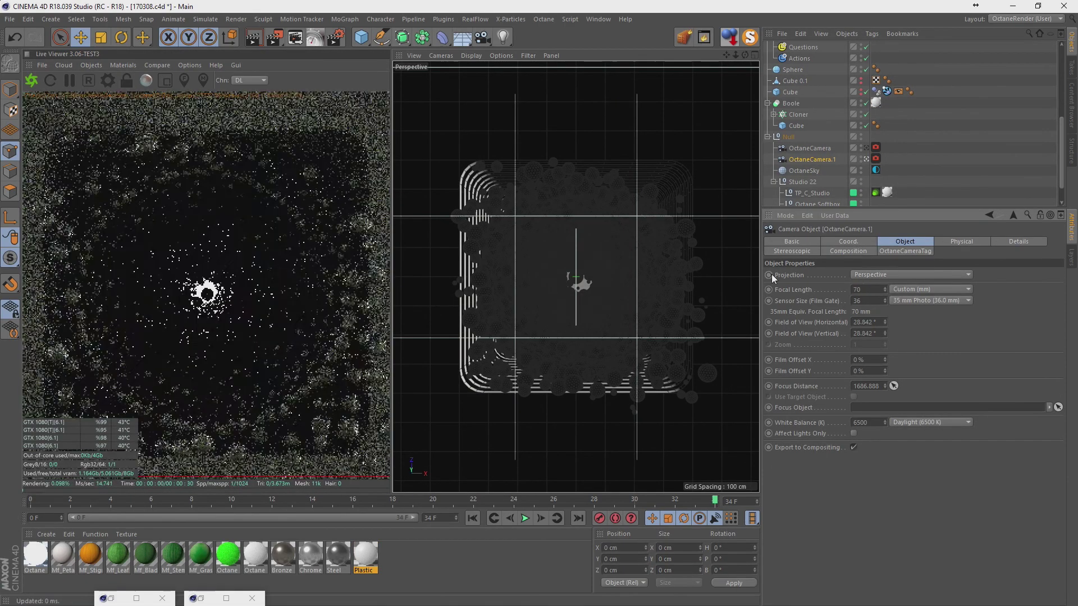
Step: Set both Octane Softbox lights' power to 2000 and reopen Octane Settings
scroll(814, 140, down, 1)
click(817, 179)
shift+click(818, 190)
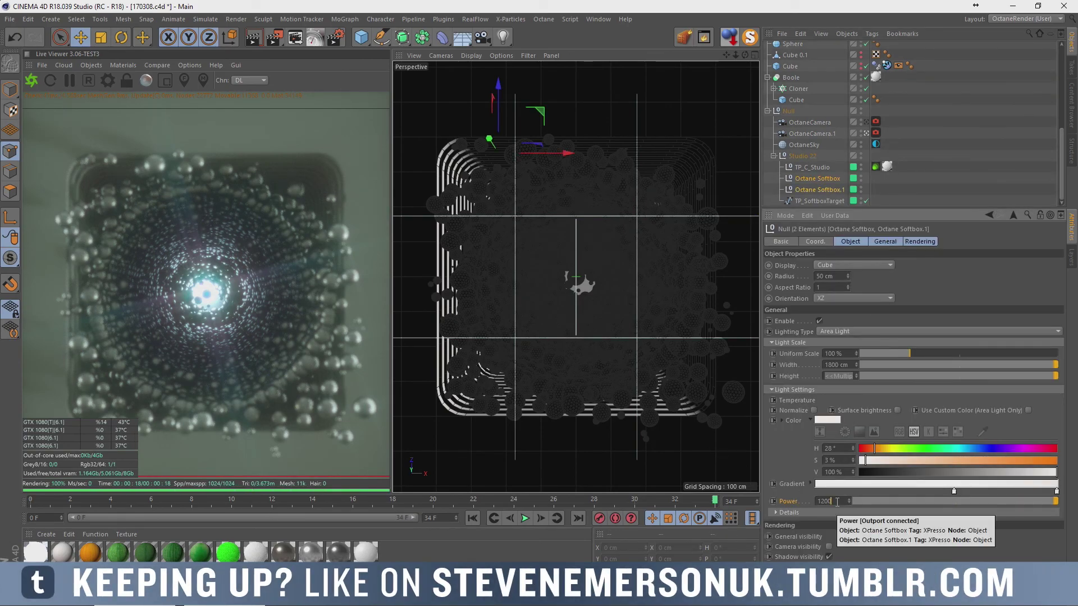
text(2000)
key(Return)
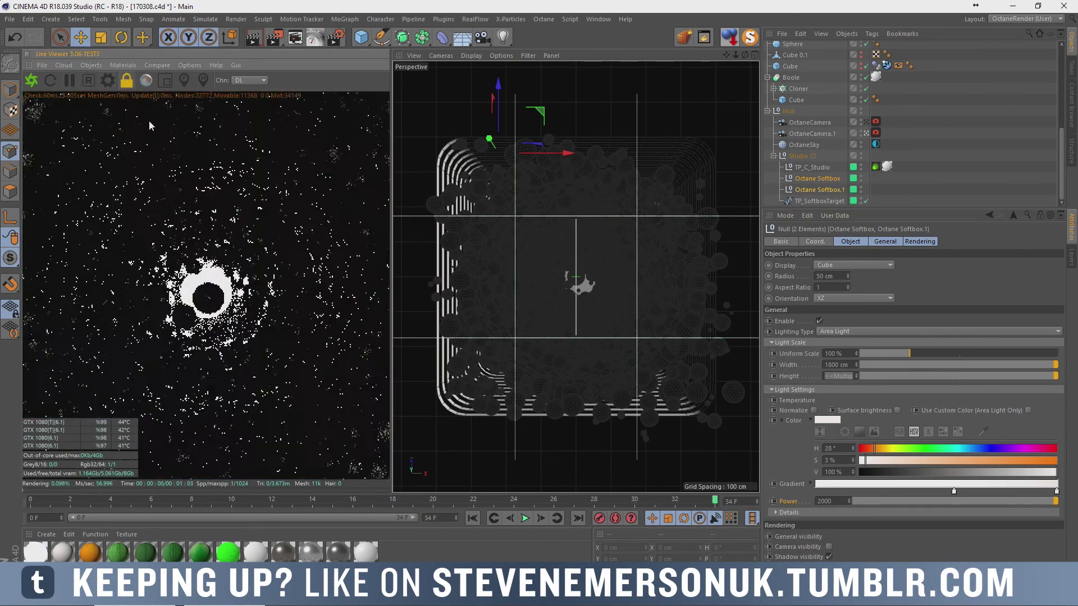
click(107, 80)
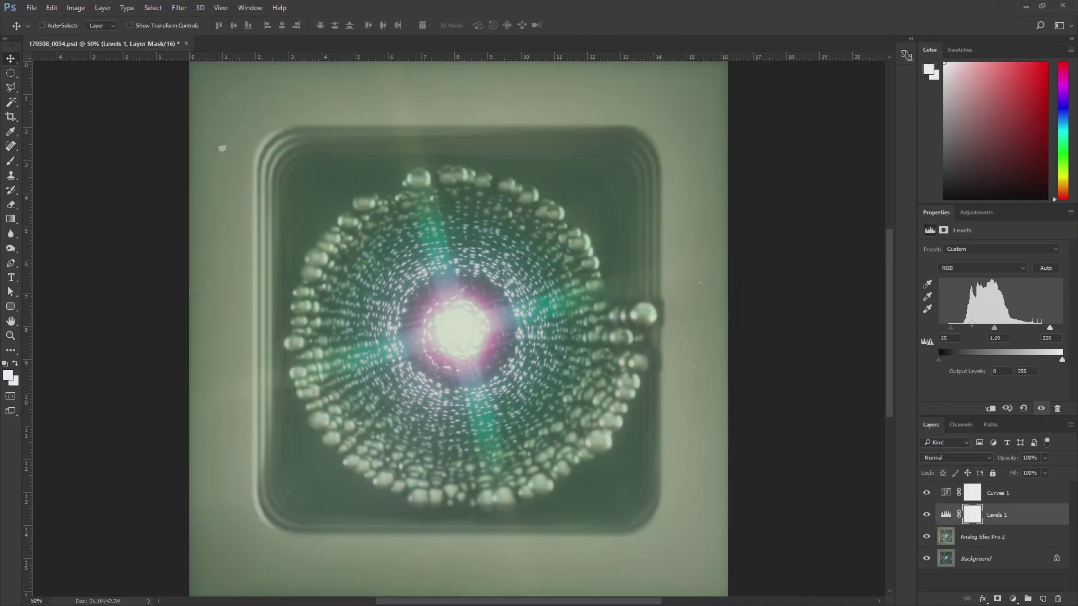
Step: Drag the Levels input sliders to 20, 0.91 and 229 to darken the midtones
drag(994, 327, 1000, 329)
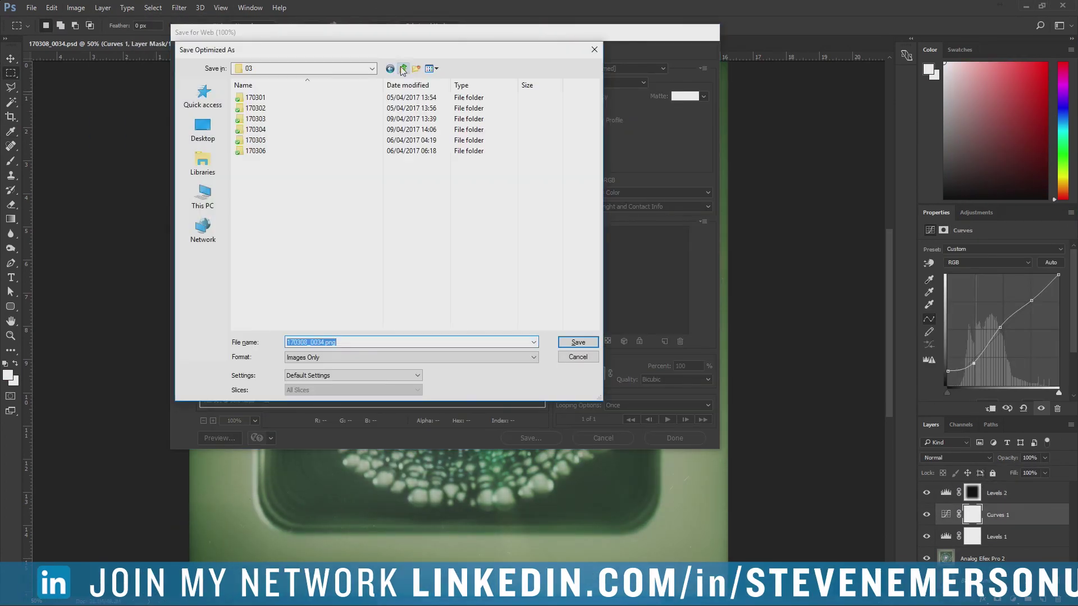
Step: Create a new folder named 170308 in the Save Optimized As dialog
click(416, 69)
text(170308)
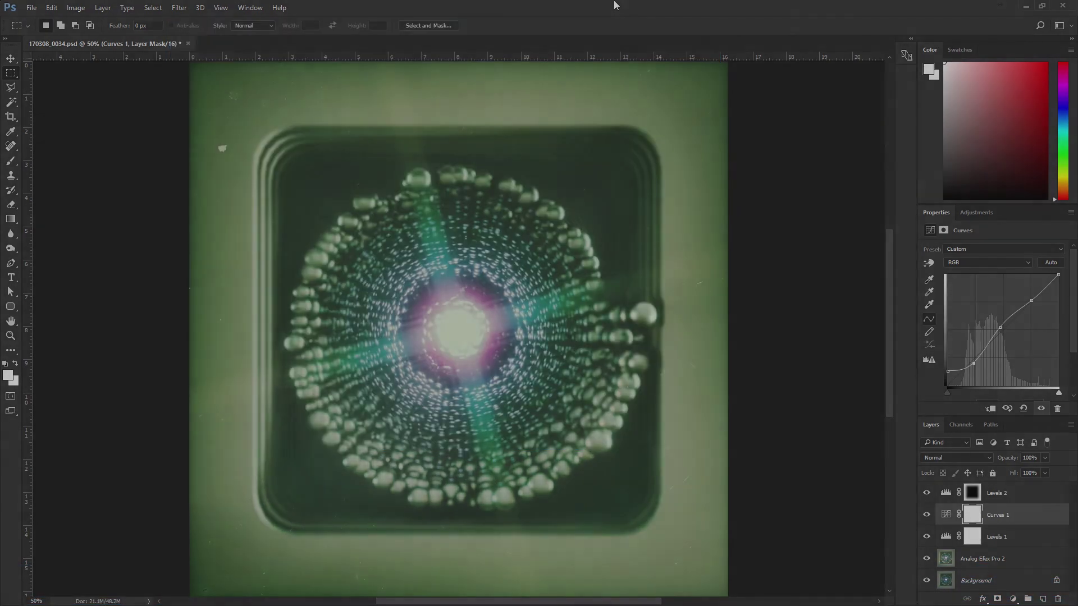